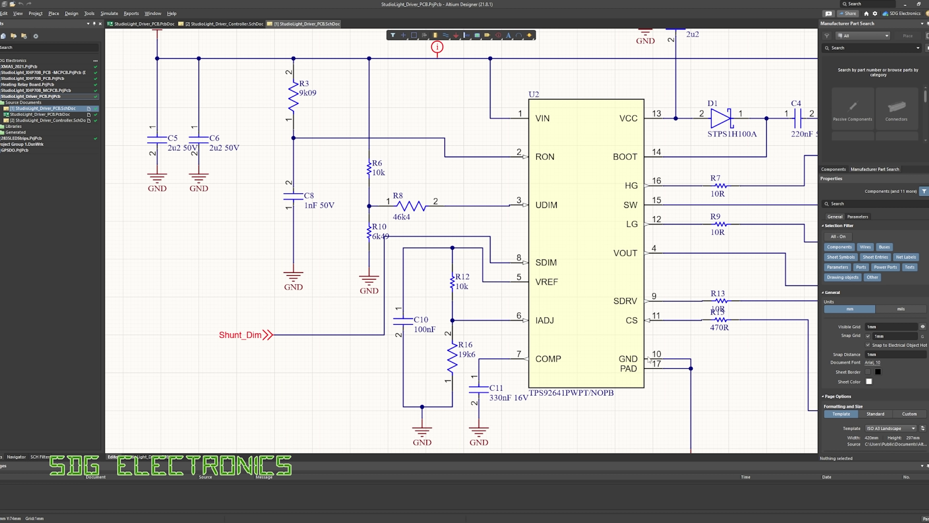
Step: Examine the LED driver schematic around the TPS92641 controller, from its input and feedback networks to the MOSFETs, inductor and sense resistors
shift+scroll(657, 361, right, 10)
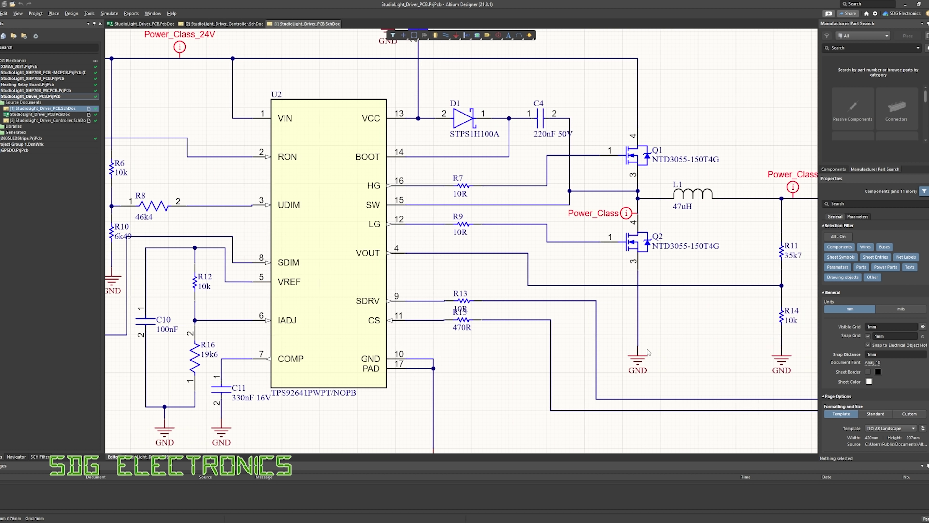
shift+scroll(648, 351, right, 3)
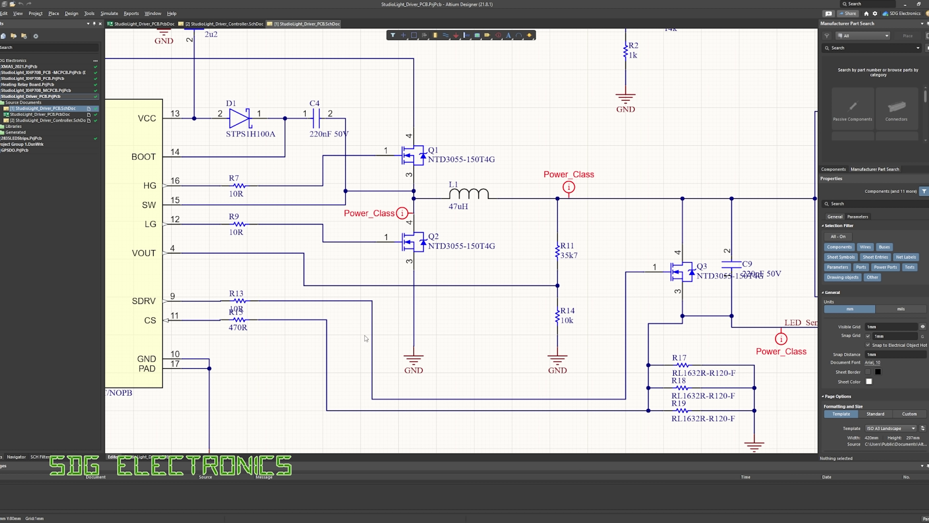
shift+scroll(320, 334, left, 7)
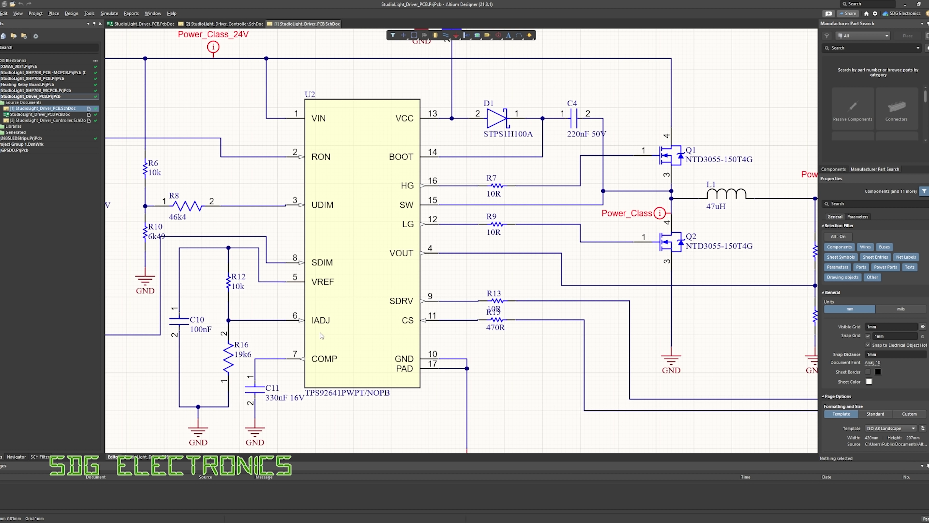
shift+scroll(320, 333, left, 1)
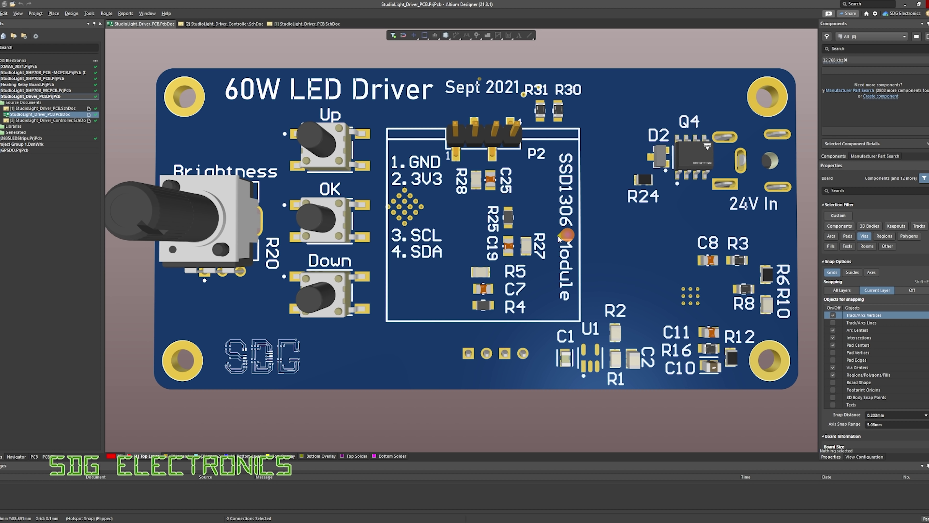
Step: Inspect both sides of the LED driver board in 3D, flipping it over and orbiting to view the components edge-on
mouse_move(378, 270)
shift+right_down()
mouse_move(399, 272)
mouse_move(386, 271)
shift+right_up()
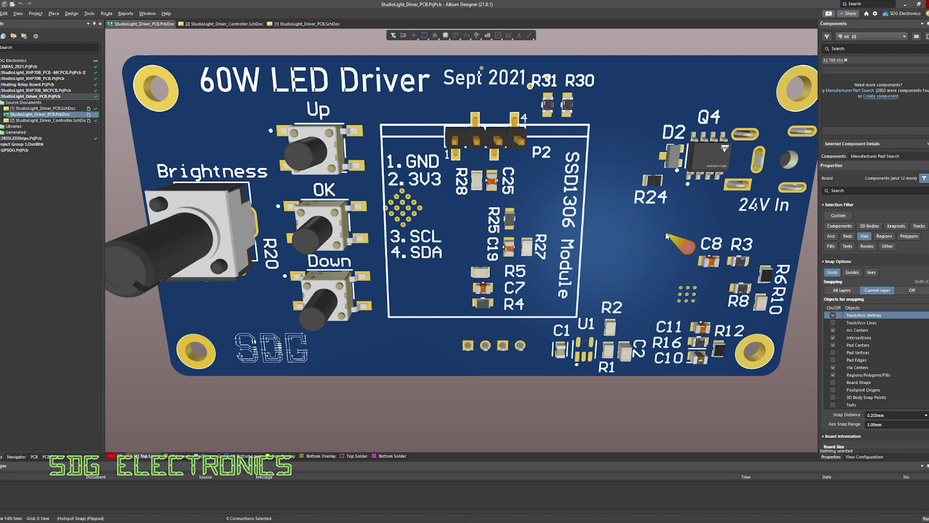
key(ctrl+f)
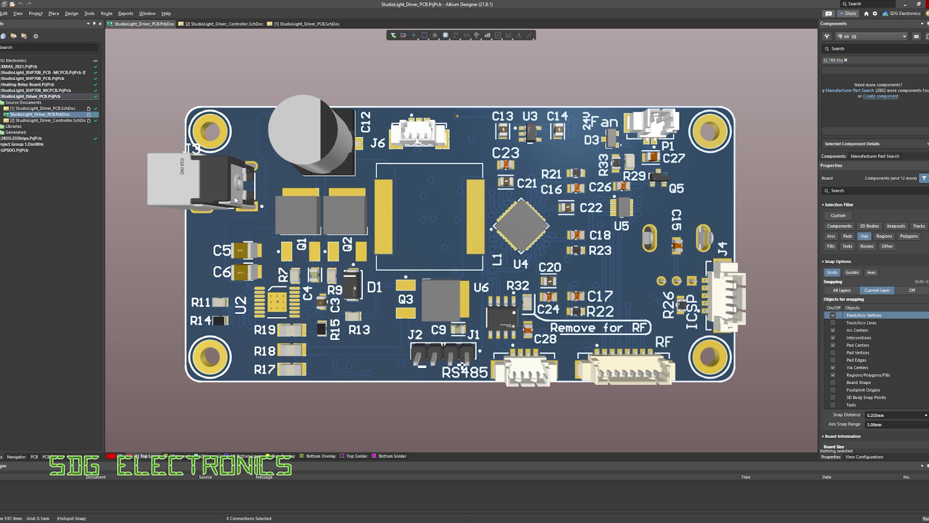
shift+right_drag(216, 240, 560, 229)
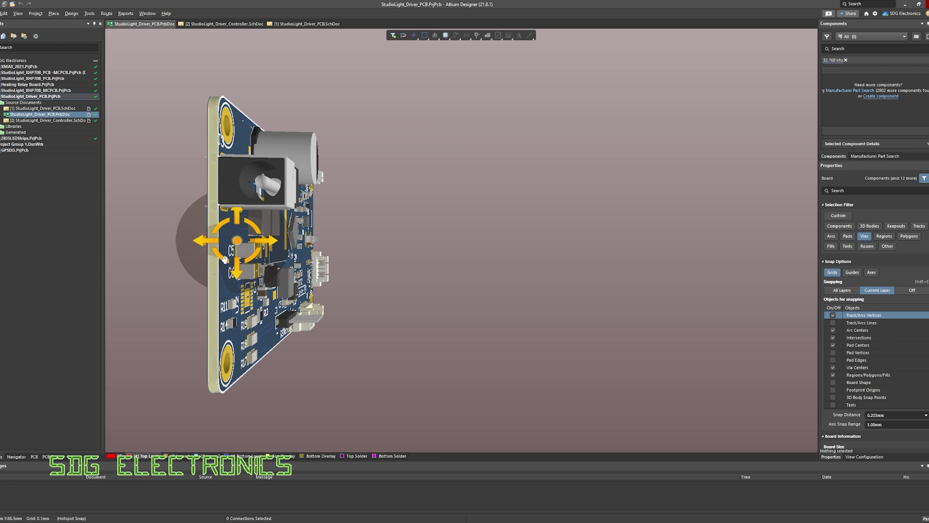
shift+right_drag(220, 242, 324, 228)
shift+right_drag(194, 184, 90, 241)
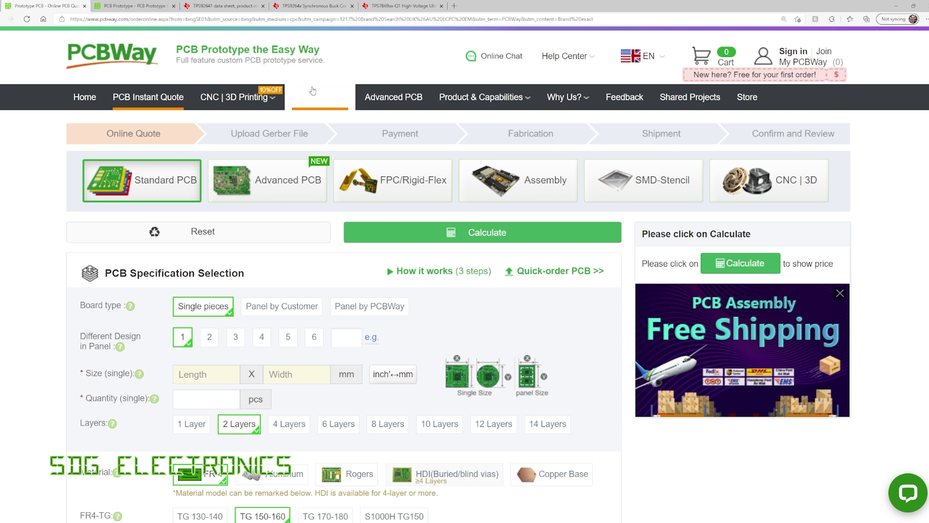
Step: Review the PCBWay standard PCB quote options, from board type, size and layers to surface finish, via process and finished copper
scroll(314, 249, down, 4)
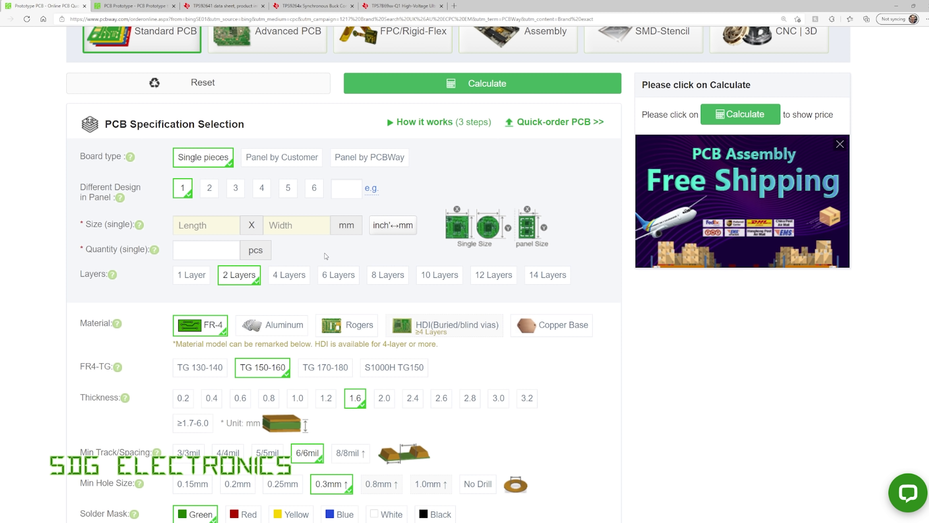
scroll(331, 248, down, 2)
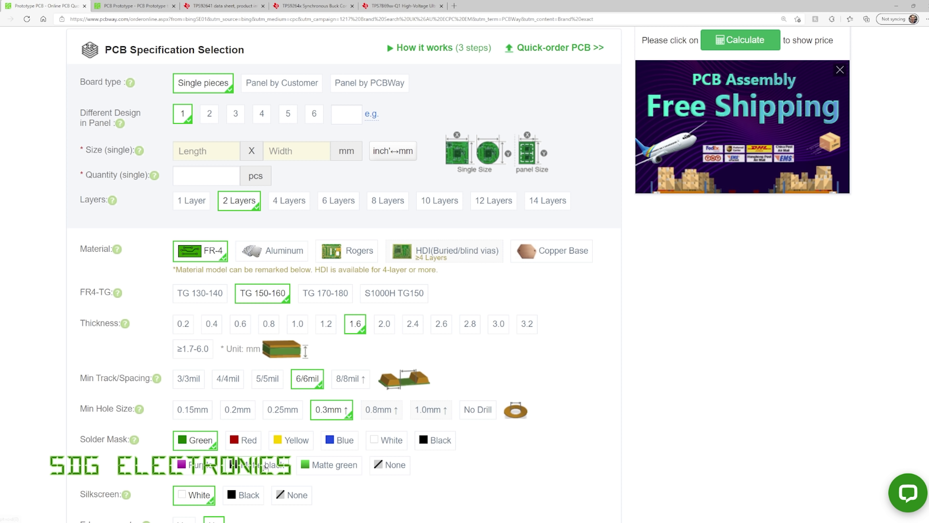
scroll(266, 467, down, 4)
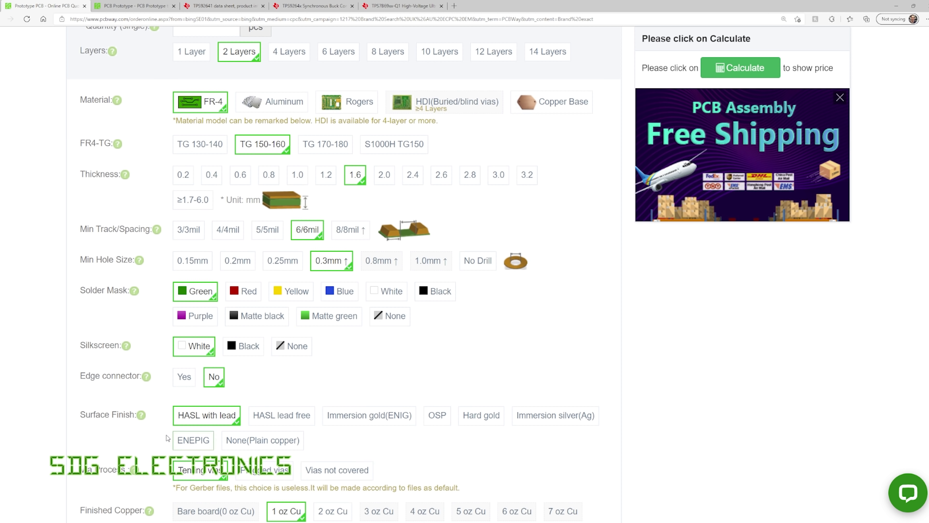
scroll(366, 456, down, 3)
scroll(366, 457, down, 1)
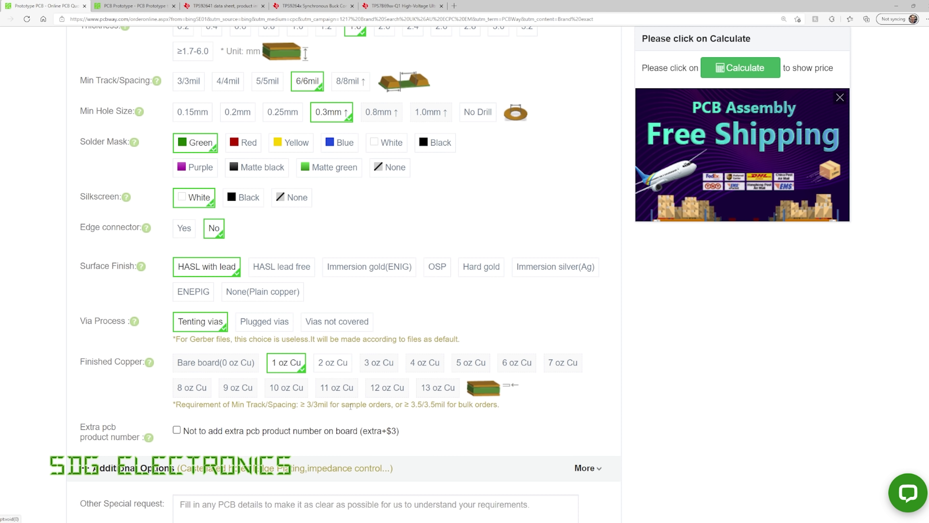
scroll(344, 415, up, 6)
scroll(343, 416, up, 8)
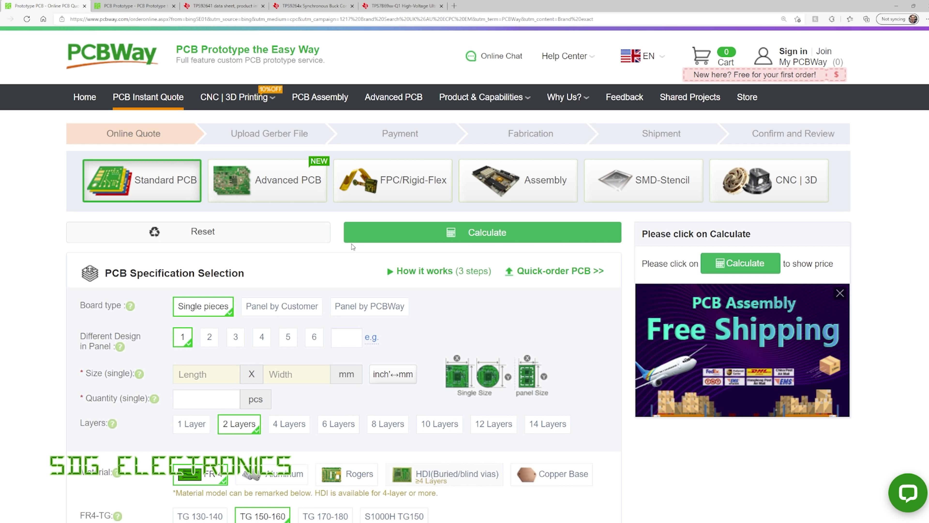
Step: Read the manufacturing capabilities table on the PCB Prototype page, dismissing the cookie notice
mouse_move(463, 99)
click(133, 6)
scroll(204, 207, down, 5)
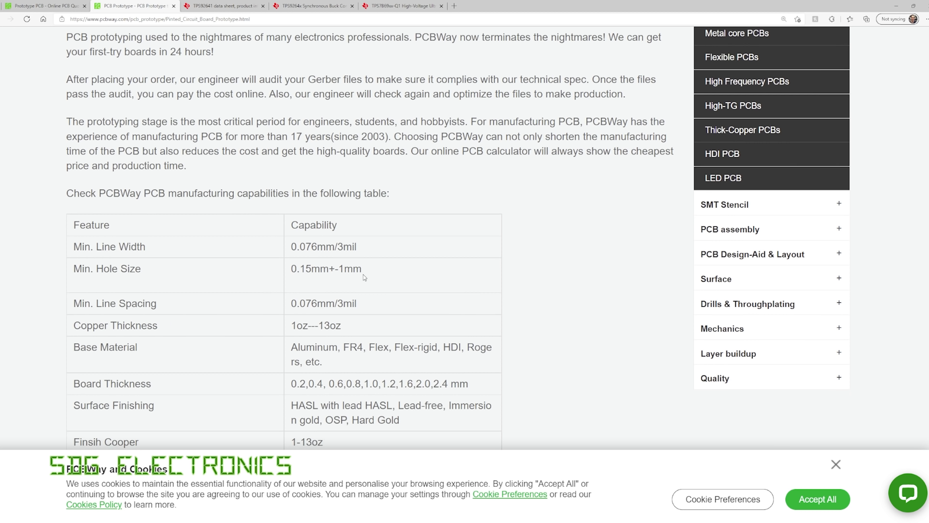
click(835, 464)
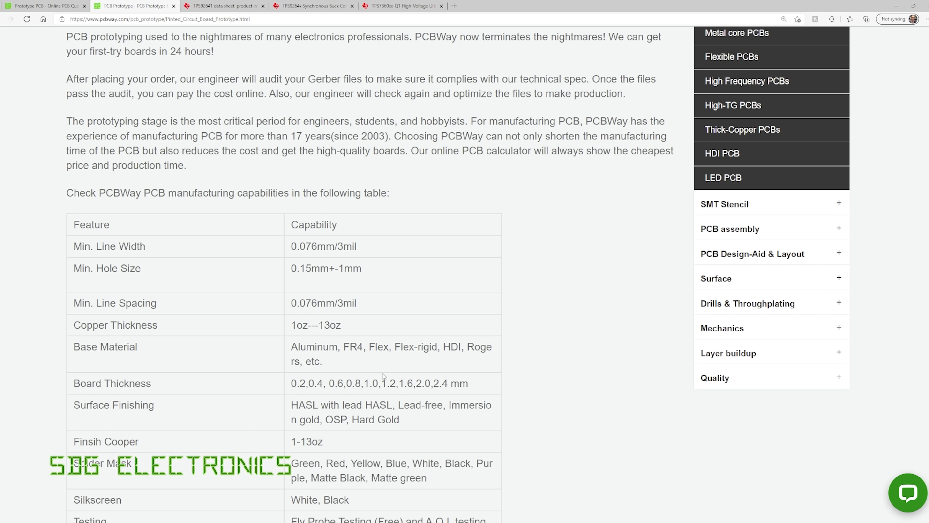
scroll(382, 375, down, 4)
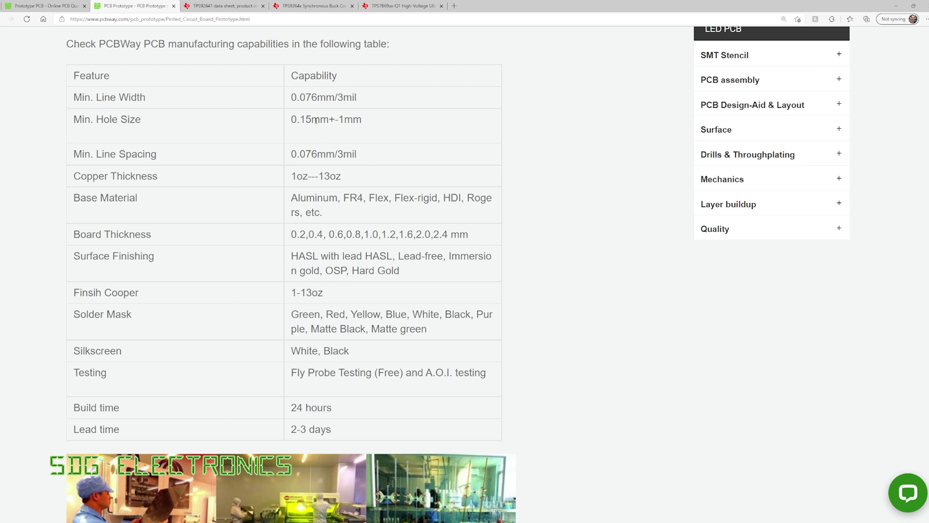
scroll(321, 150, up, 4)
Step: Return to the standard PCB quote and examine the choices for layers, thickness, minimum track/spacing and minimum hole size
key(ctrl+shift+Tab)
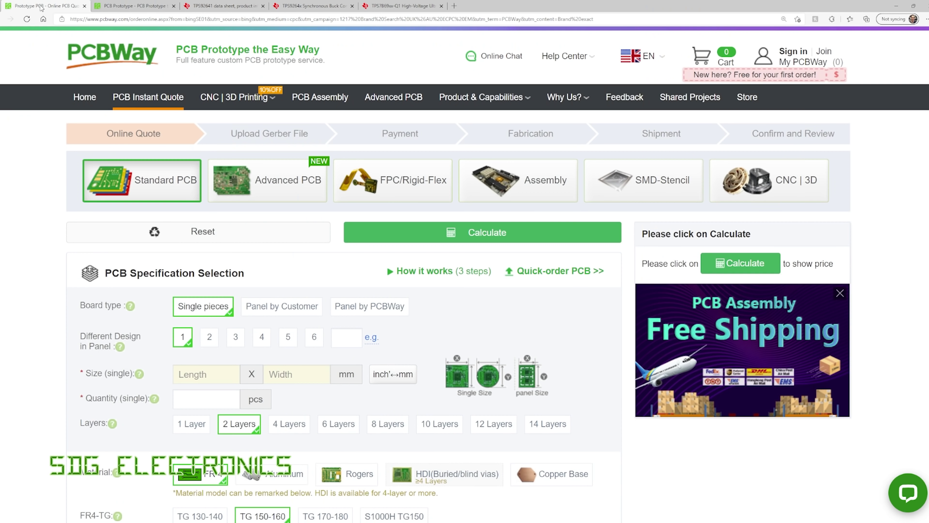
scroll(265, 250, down, 5)
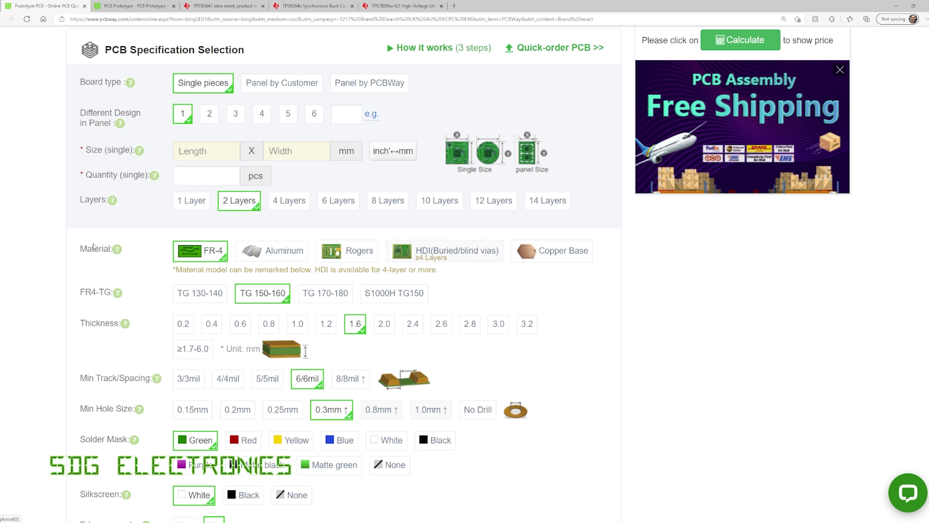
scroll(388, 293, up, 6)
scroll(387, 294, down, 4)
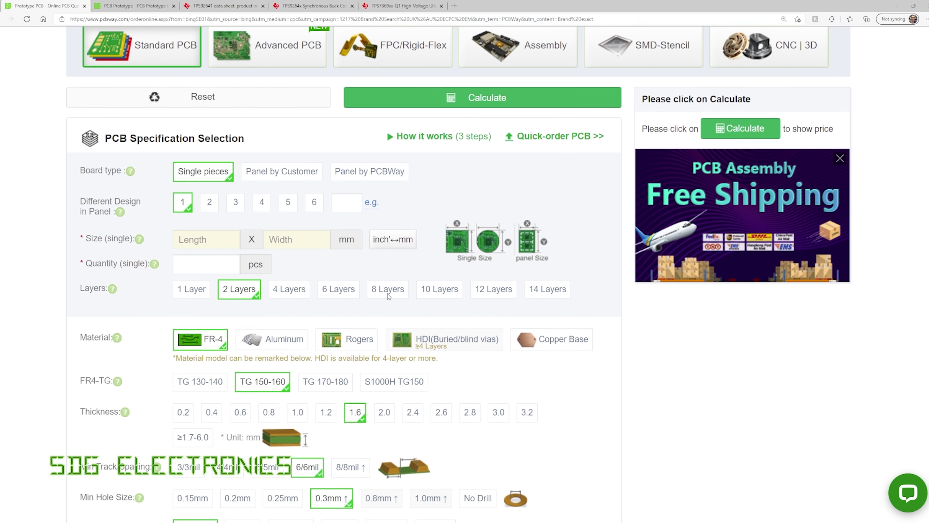
scroll(349, 451, down, 3)
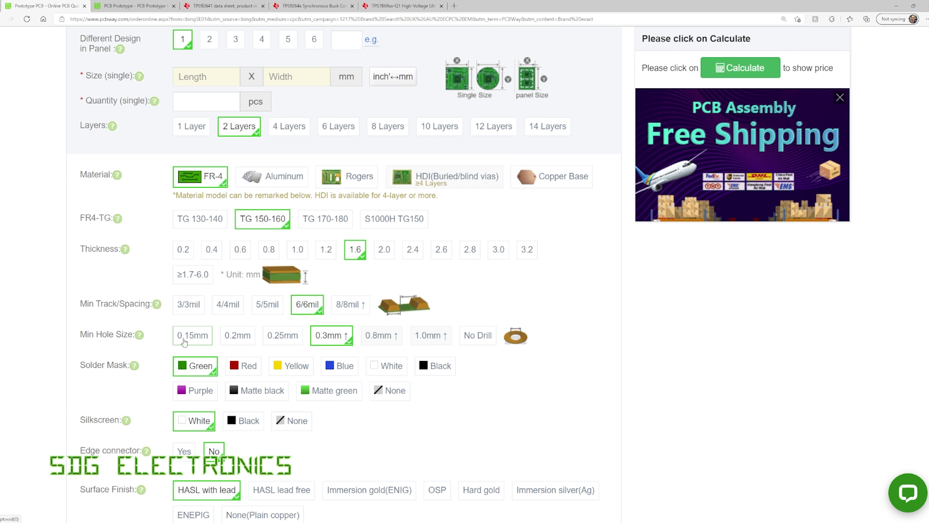
mouse_move(157, 303)
scroll(353, 409, up, 3)
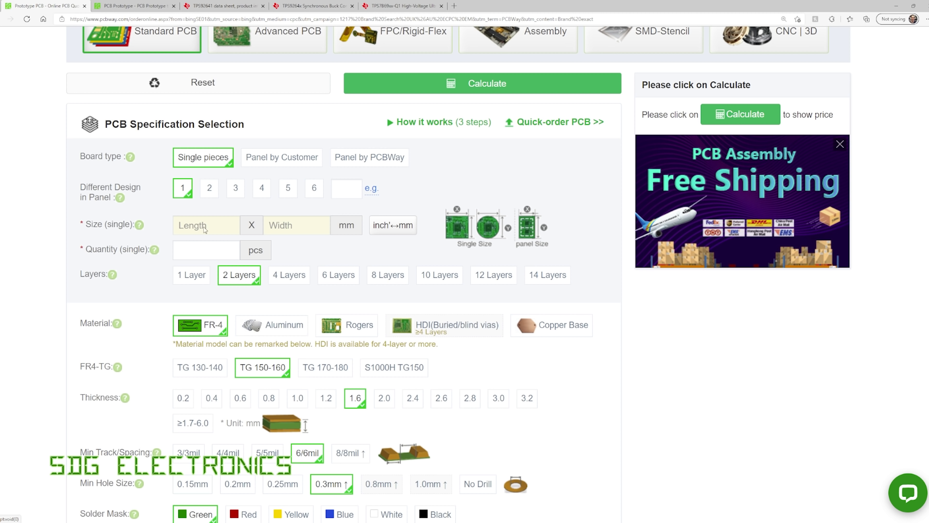
Step: Go back to the PCB Prototype page and review its introduction and capabilities table again
key(ctrl+Tab)
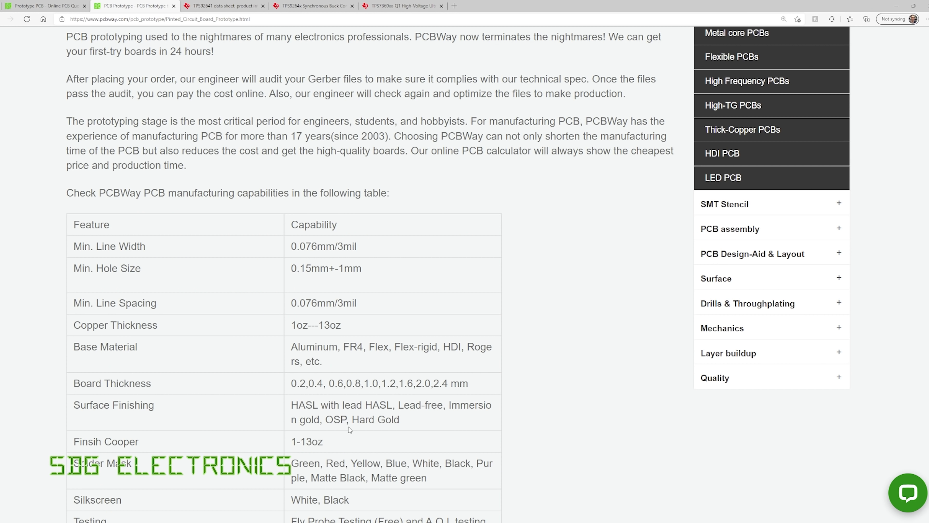
scroll(349, 429, up, 7)
mouse_move(471, 107)
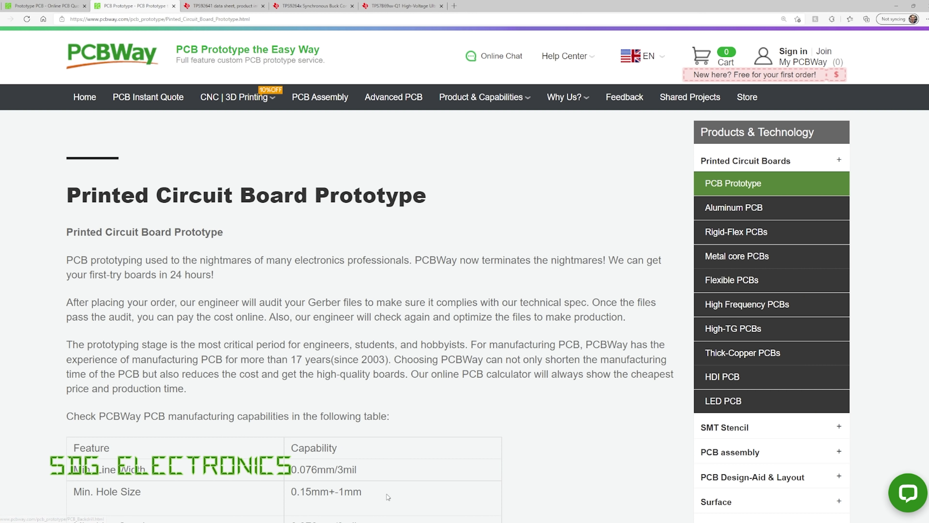
scroll(388, 497, down, 6)
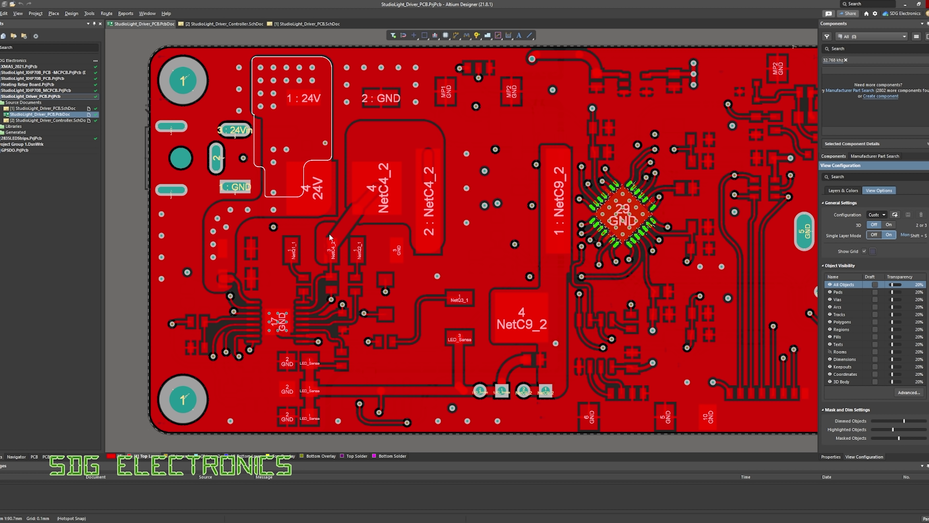
click(90, 13)
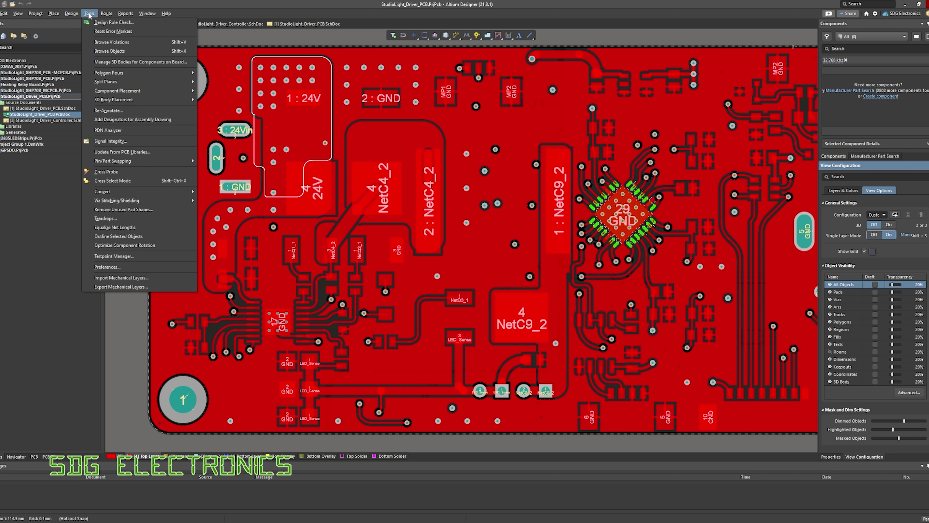
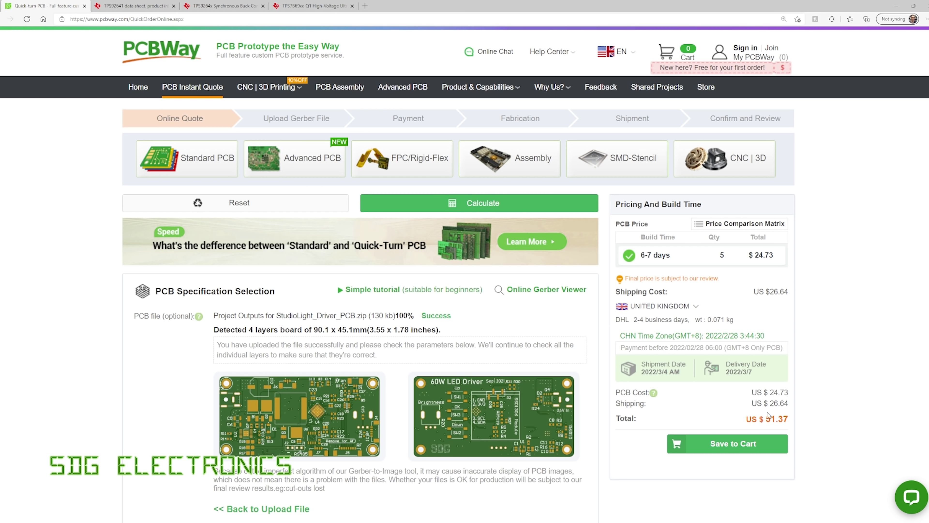
Step: Try a 0.2 mm minimum hole size in the uploaded four-layer board's quote to compare the price, and set it back to 0.3 mm
scroll(817, 403, down, 4)
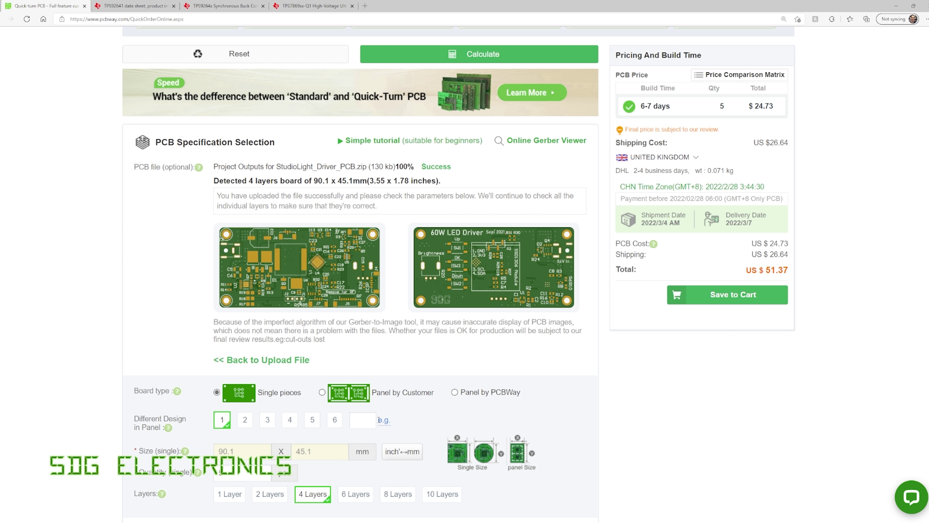
scroll(219, 419, down, 6)
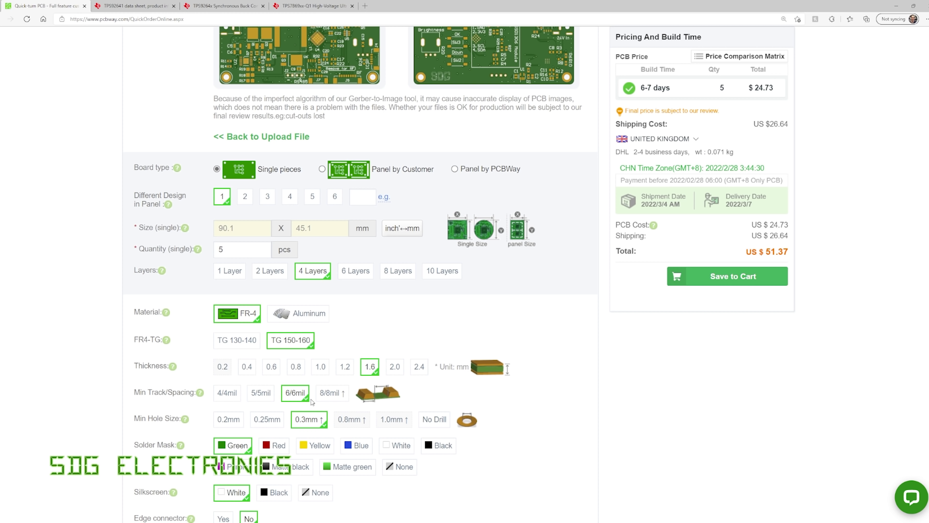
click(236, 419)
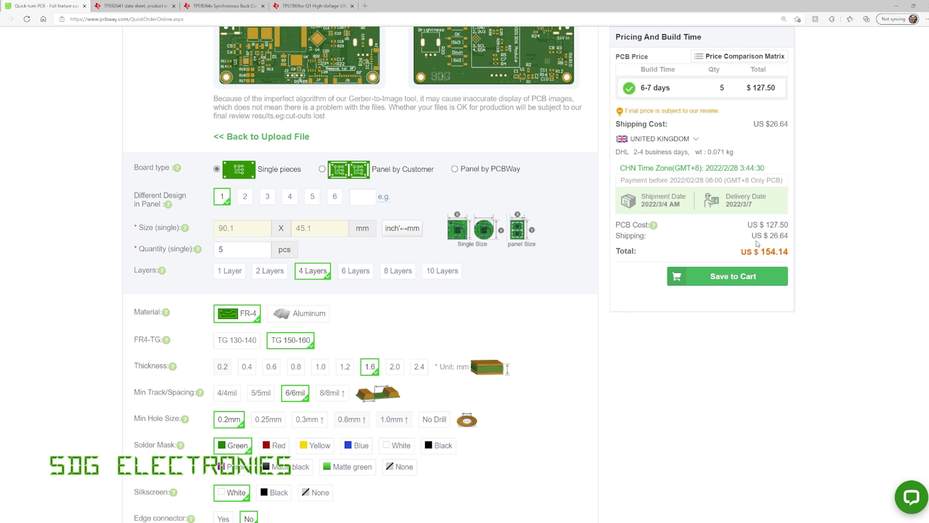
click(309, 420)
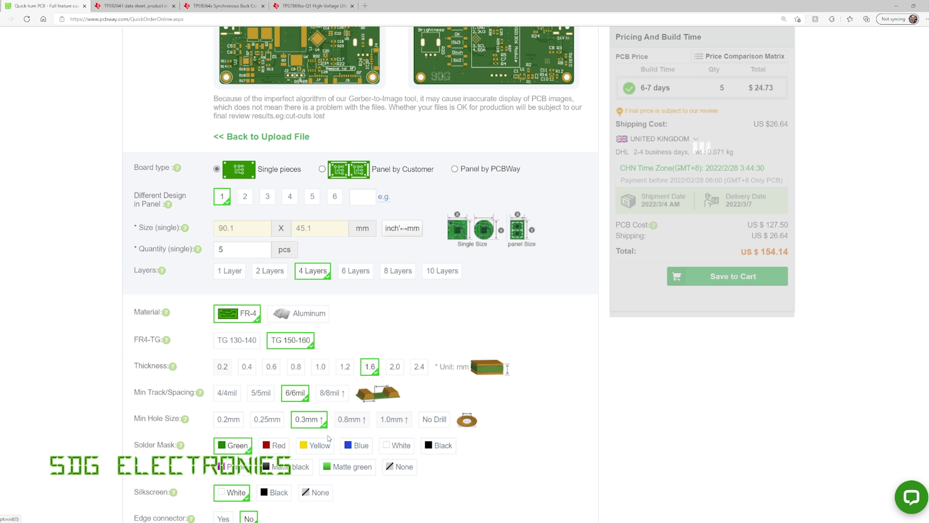